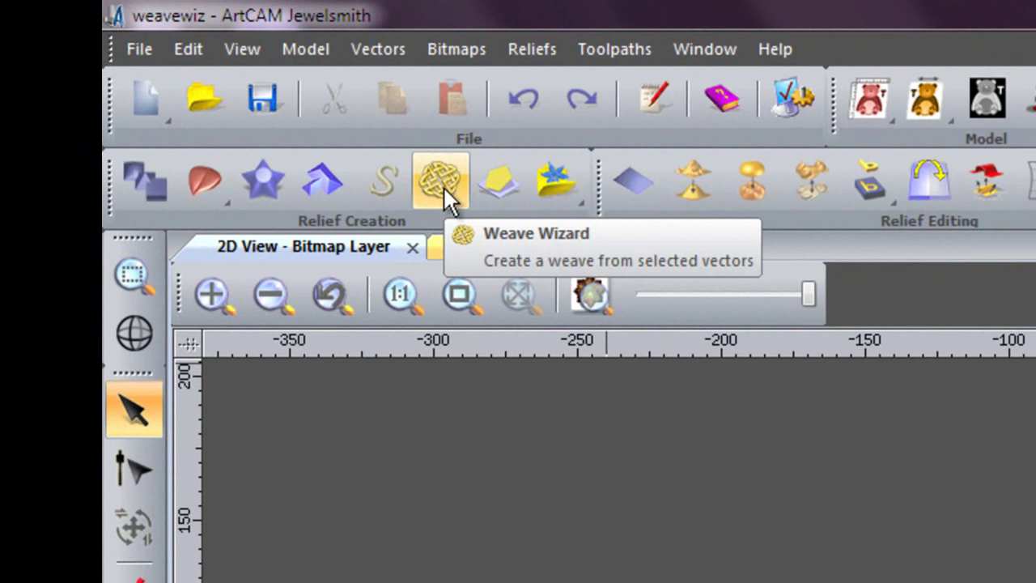
- Select the ring-pattern vectors, add the small profile curve to the selection, and open the Weave Wizard
left_click(443, 185)
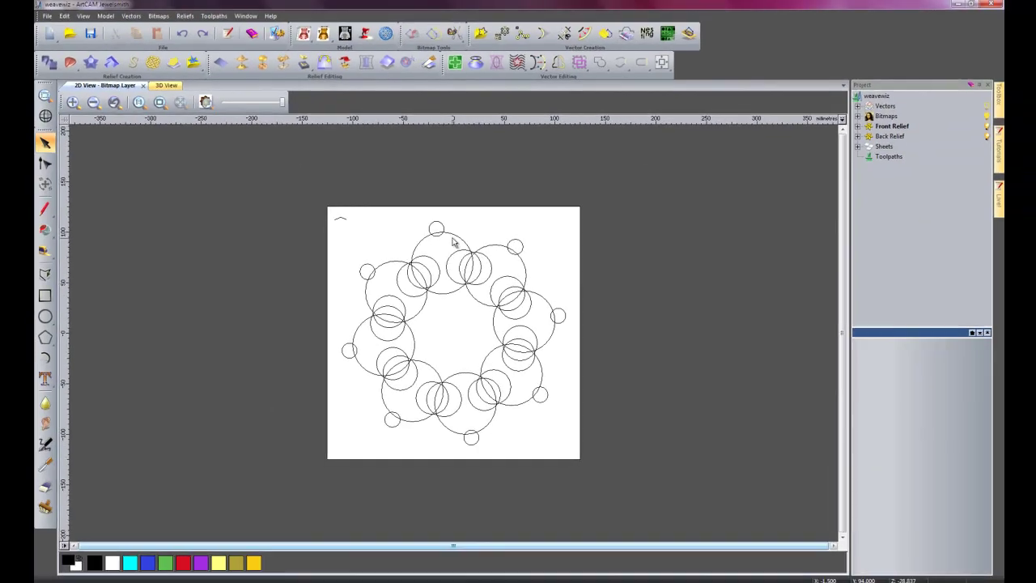
left_click(453, 235)
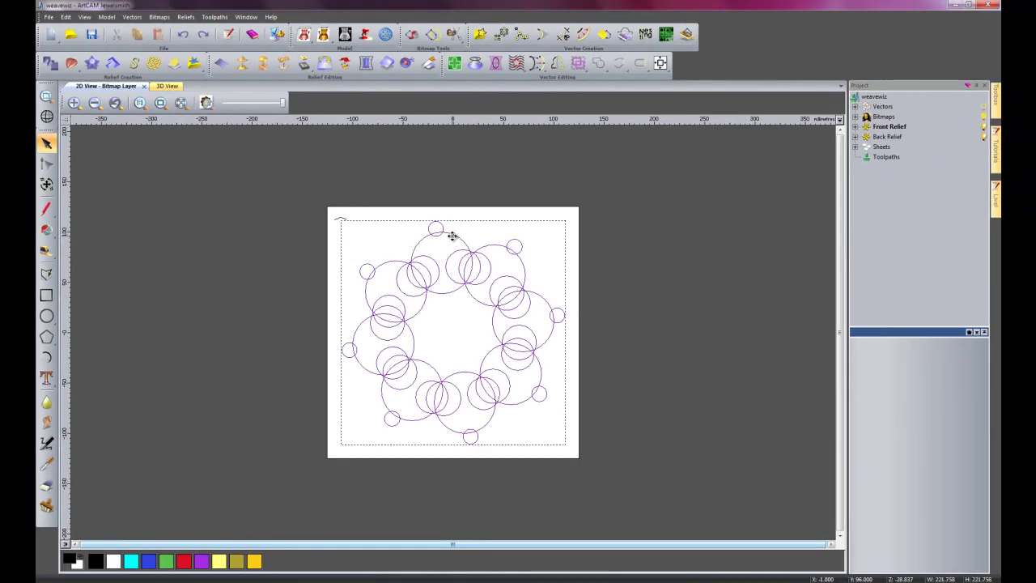
left_click(344, 220, "shift")
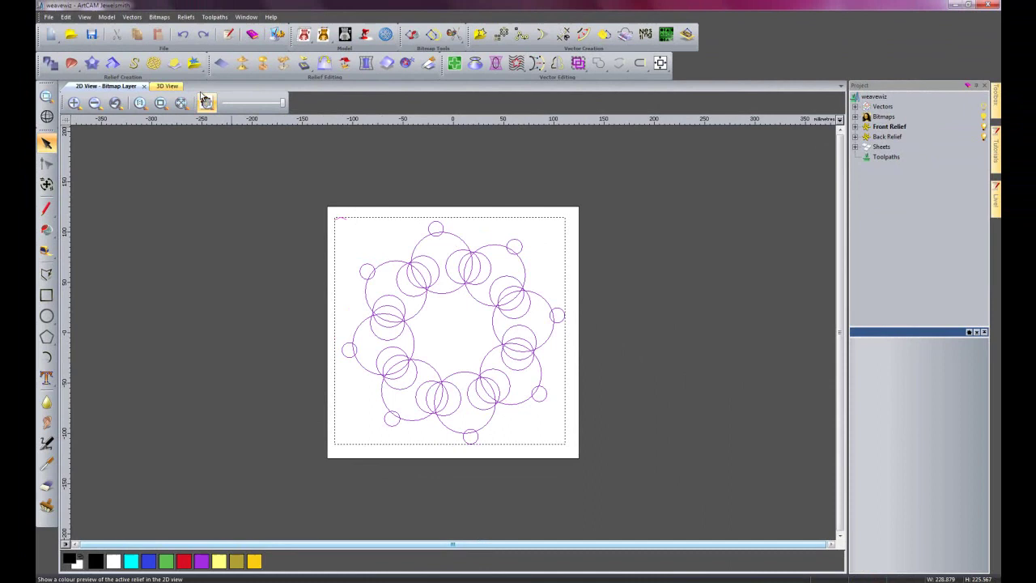
left_click(154, 63)
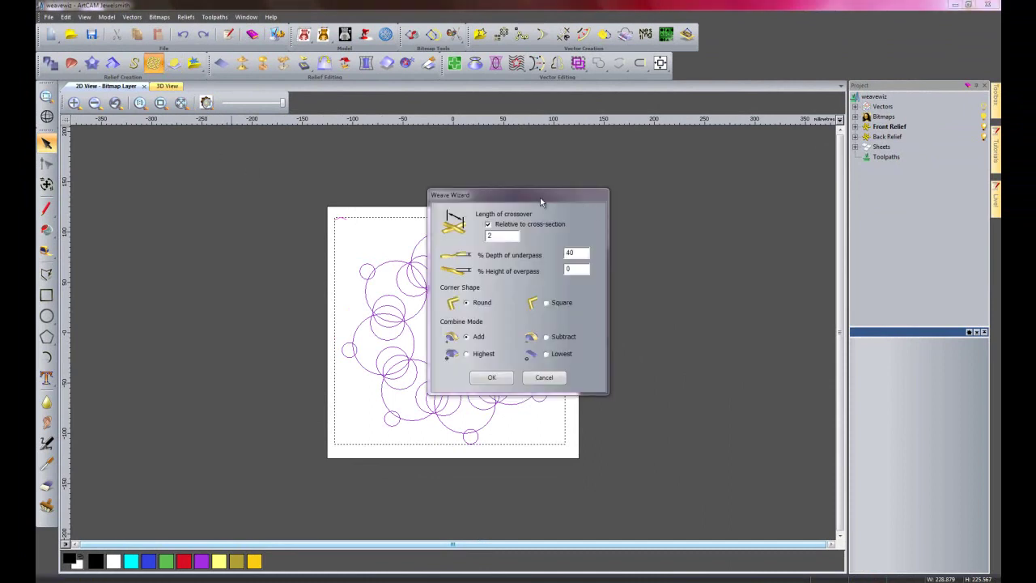
left_click_drag(540, 197, 718, 237)
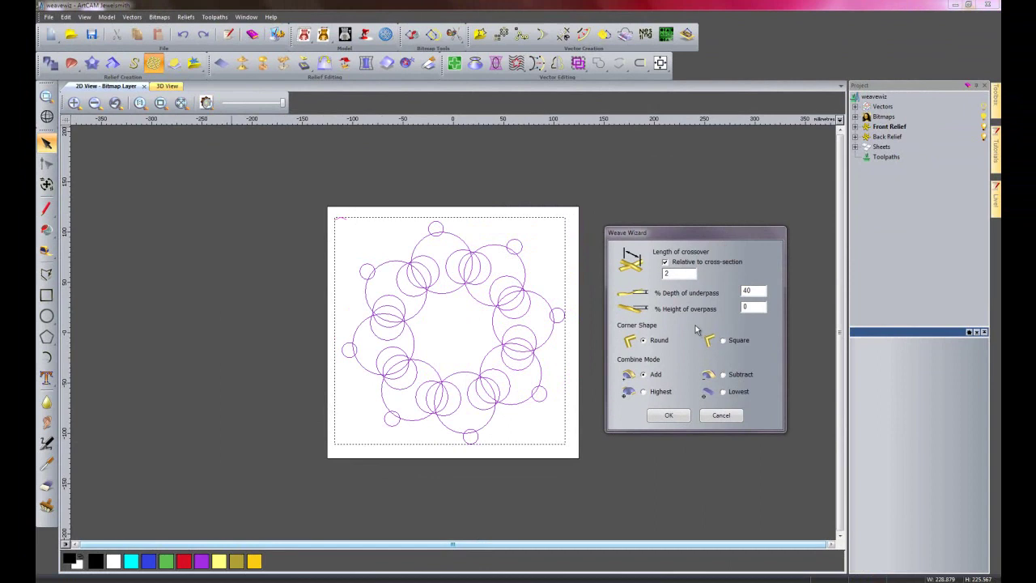
- Create an additive weave with round corners, a relative crossover length of 5, 40% underpass depth and 0% overpass height
left_click_drag(679, 276, 663, 276)
left_click(759, 306)
left_click(668, 415)
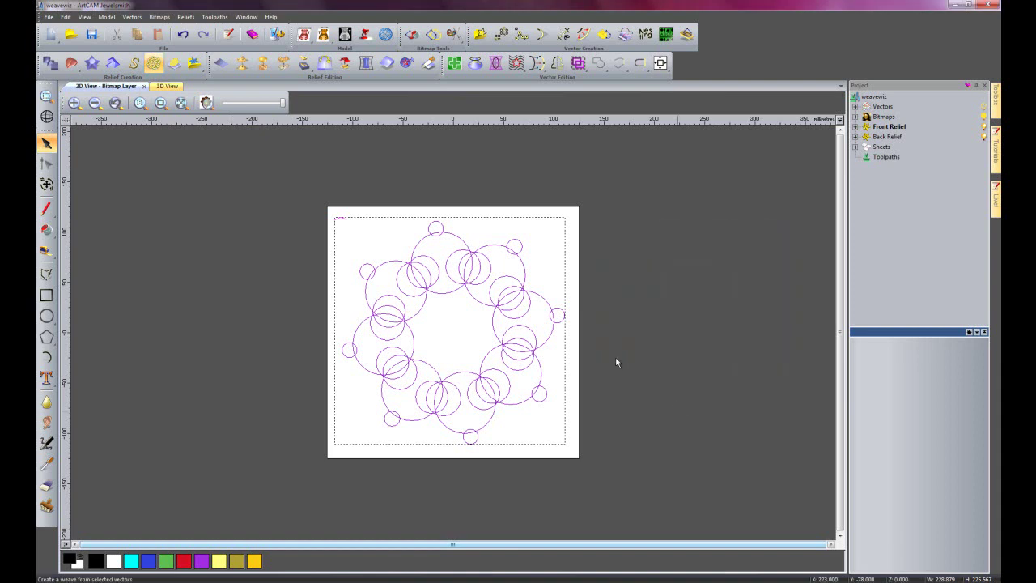
- Inspect the weave relief in the 3D view and undo it
left_click(166, 86)
left_click_drag(569, 331, 486, 449)
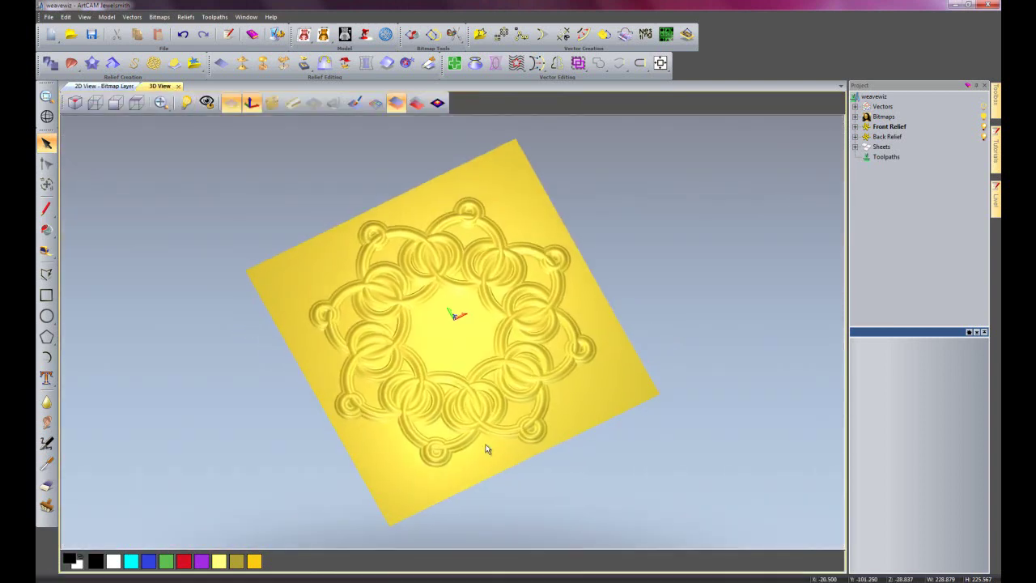
scroll(481, 405, "up", 3)
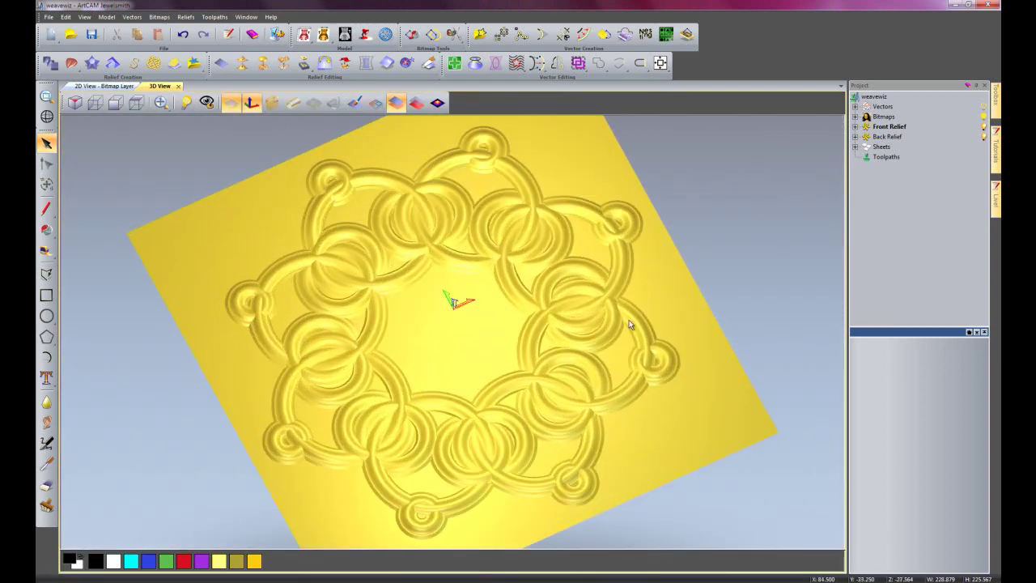
left_click_drag(629, 320, 618, 336)
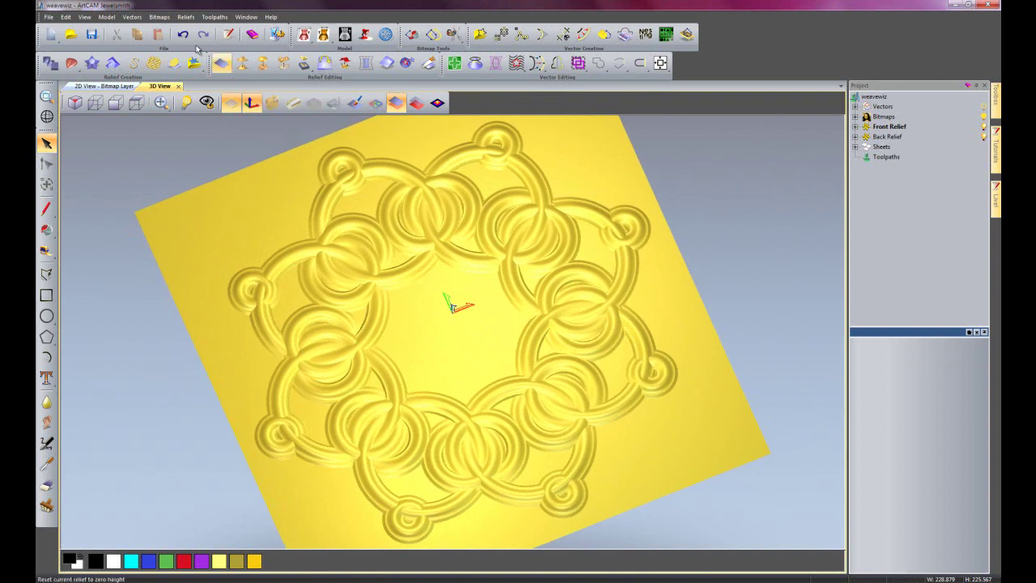
key("ctrl+z")
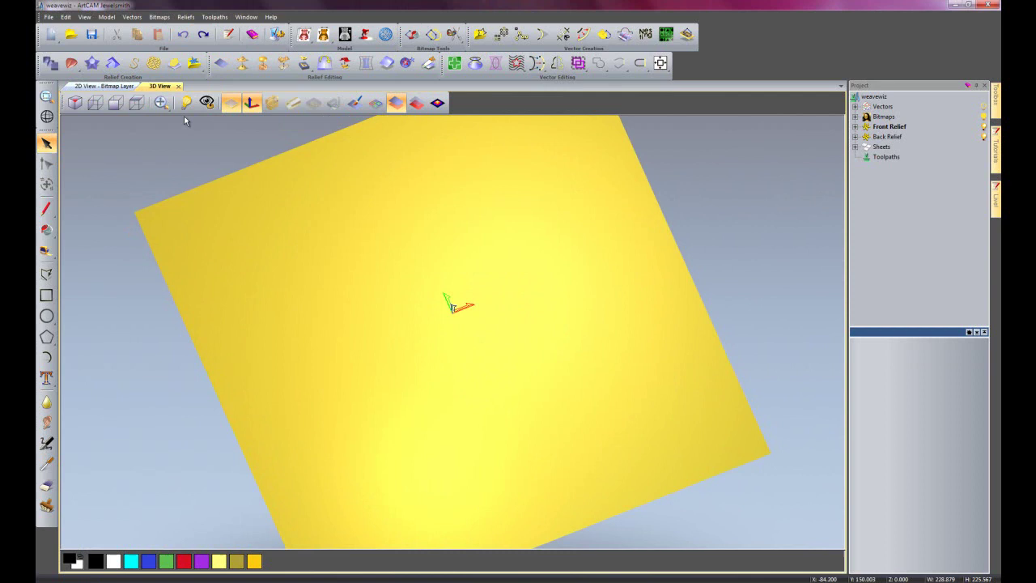
- In the 2D view, draw vertical polylines down from both ends of the profile curve, about 7 mm long on the left and 9 mm on the right
left_click(120, 87)
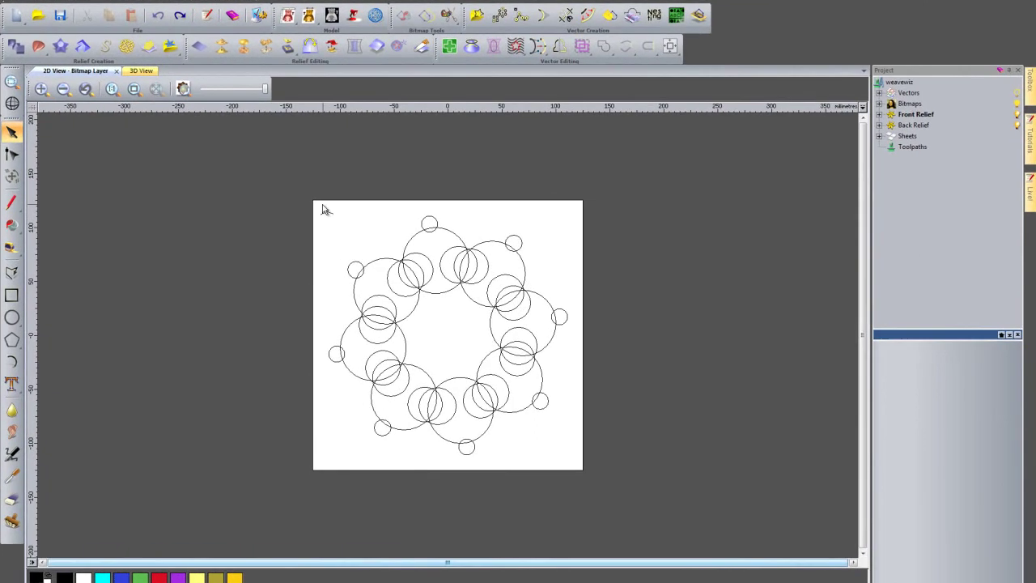
scroll(322, 210, "up", 2)
scroll(169, 153, "up", 2)
scroll(124, 166, "up", 2)
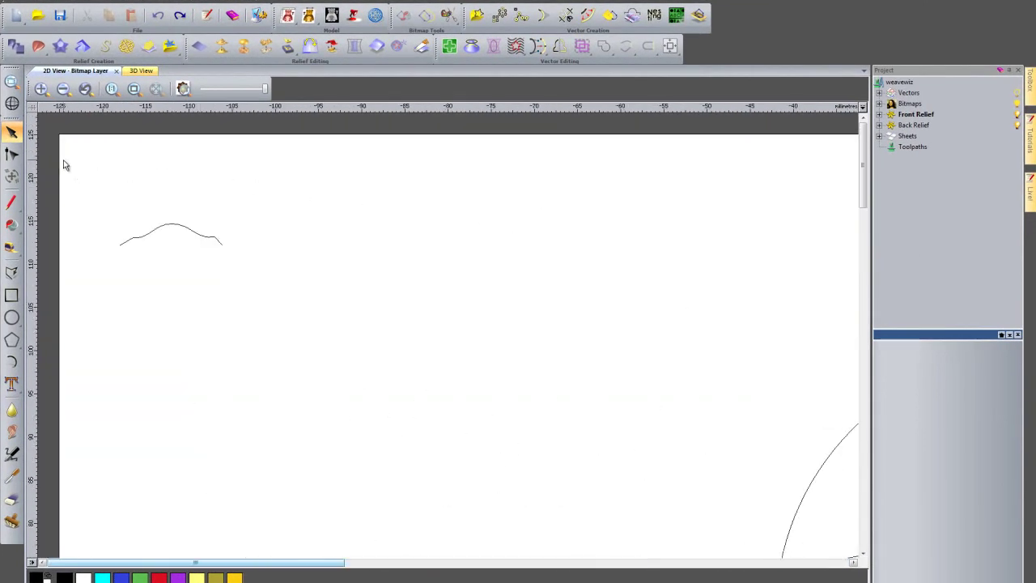
left_click(159, 232)
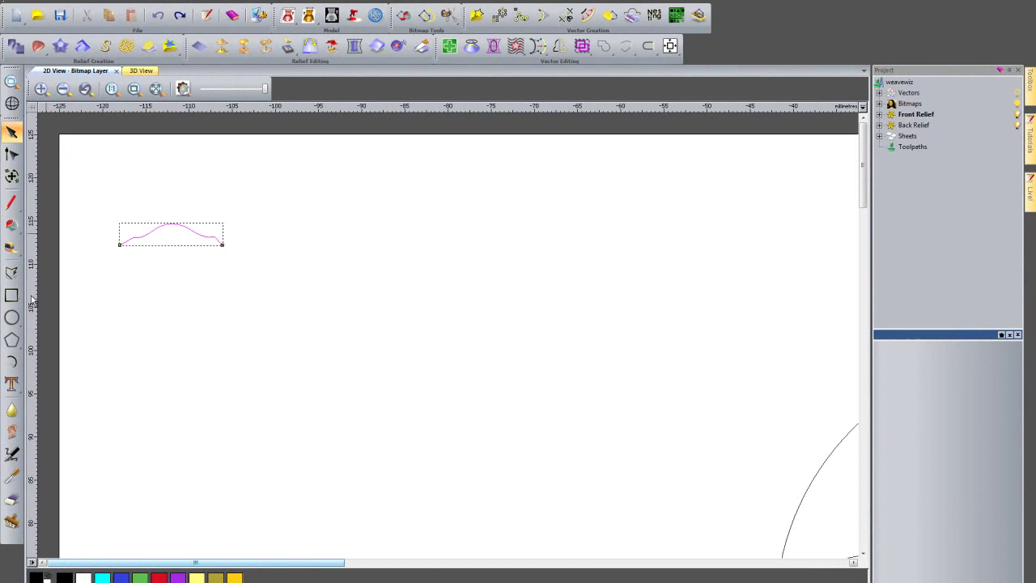
left_click(13, 273)
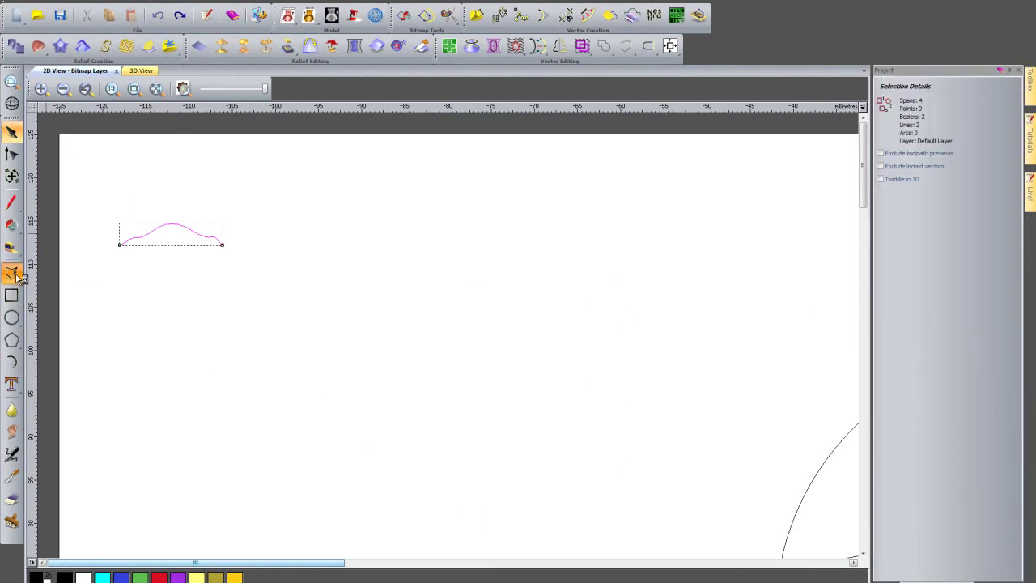
left_click(119, 245)
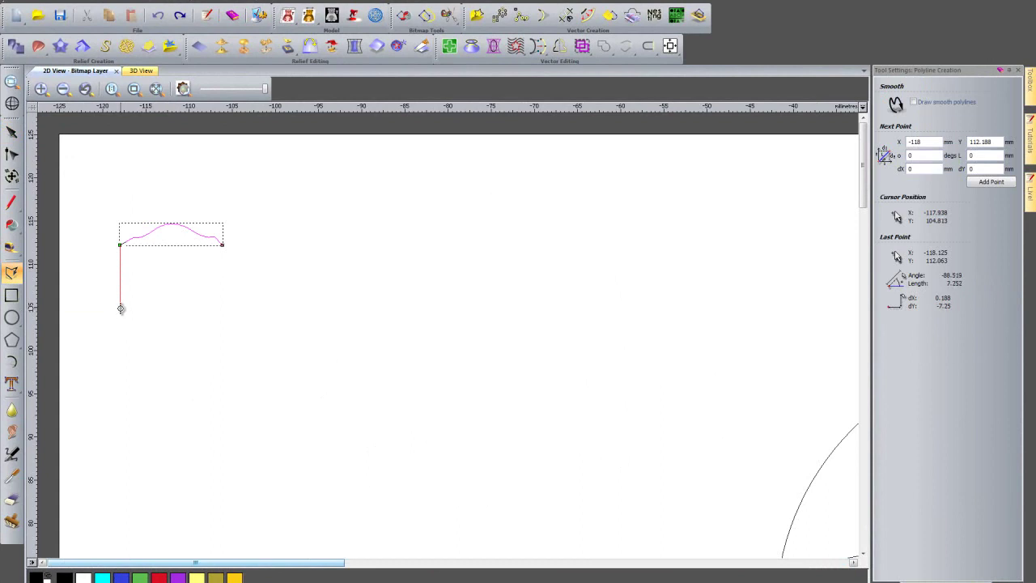
left_click(120, 307)
right_click(198, 279)
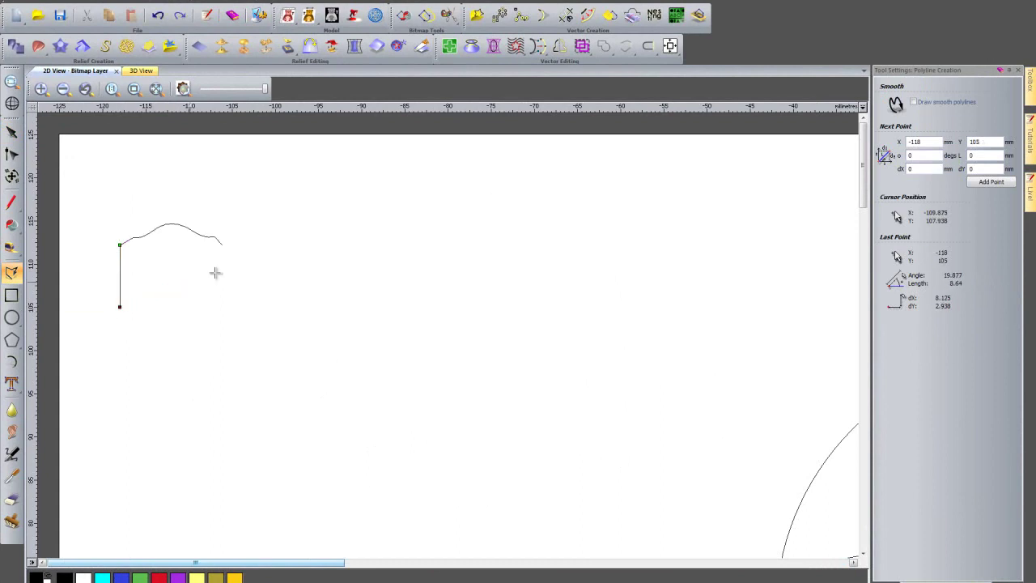
left_click(222, 244)
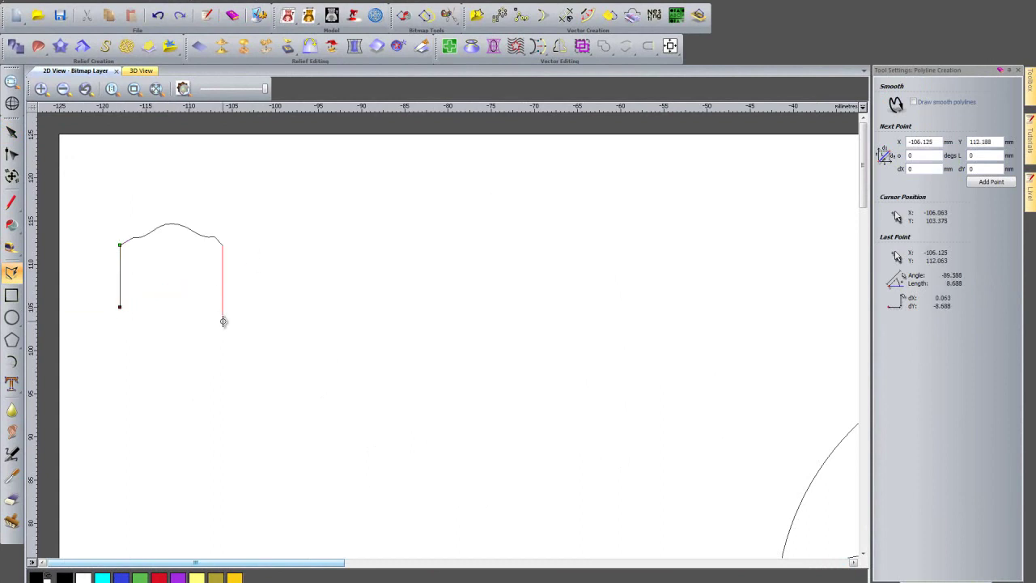
left_click(221, 320)
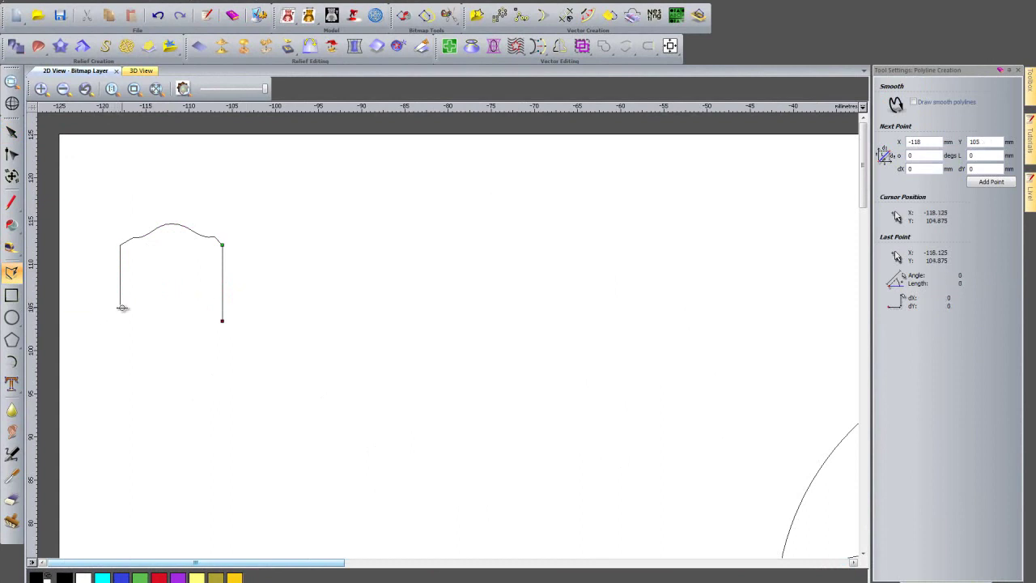
- Draw a horizontal guide line about 17 mm long from the left vertical line's lower end, crossing the right vertical line
left_click(119, 307)
left_click(271, 308)
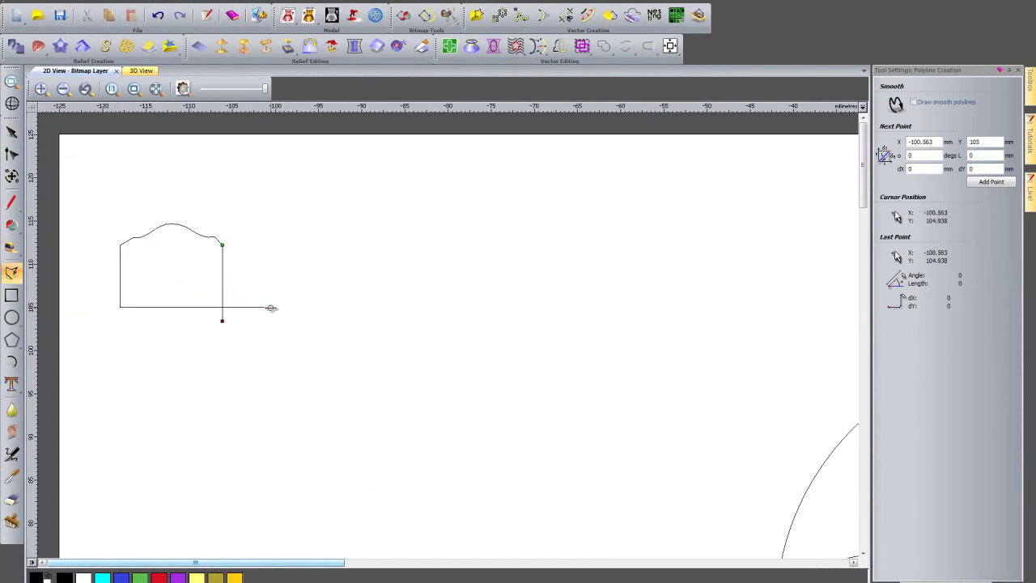
right_click(306, 276)
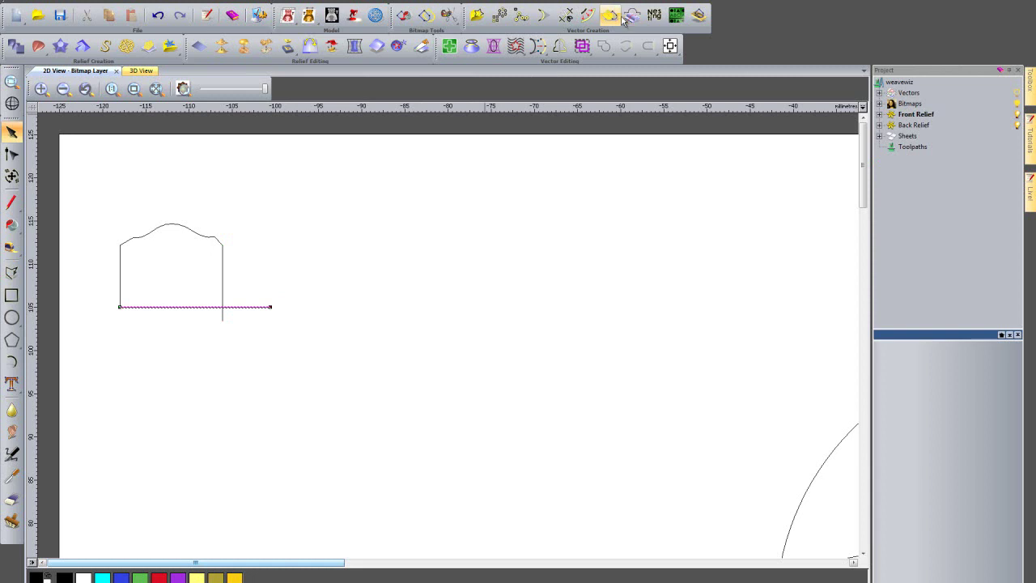
- Trim the right vertical line's overhang below the horizontal guide line and delete the guide line
left_click(565, 14)
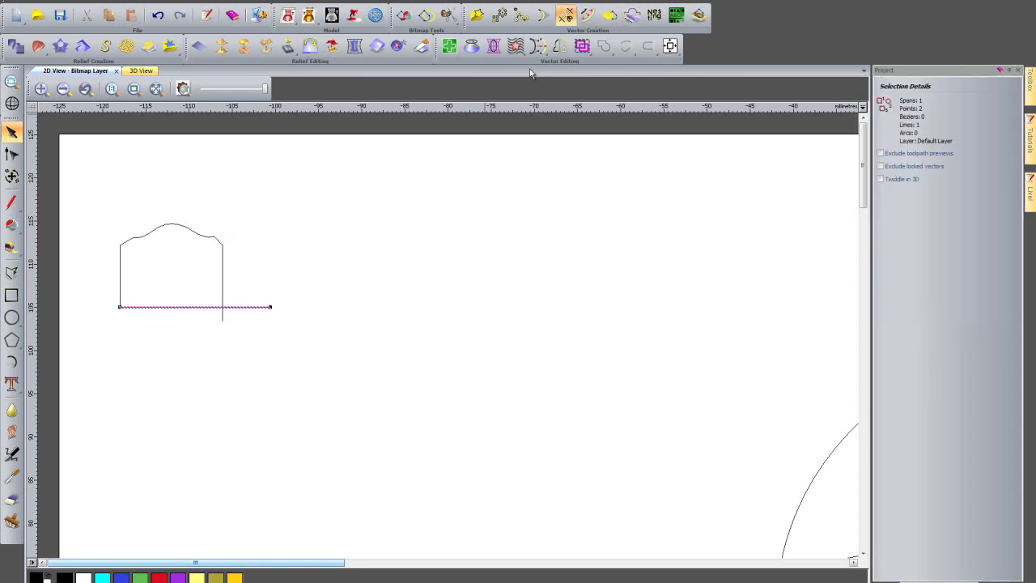
left_click(223, 315)
key("Escape")
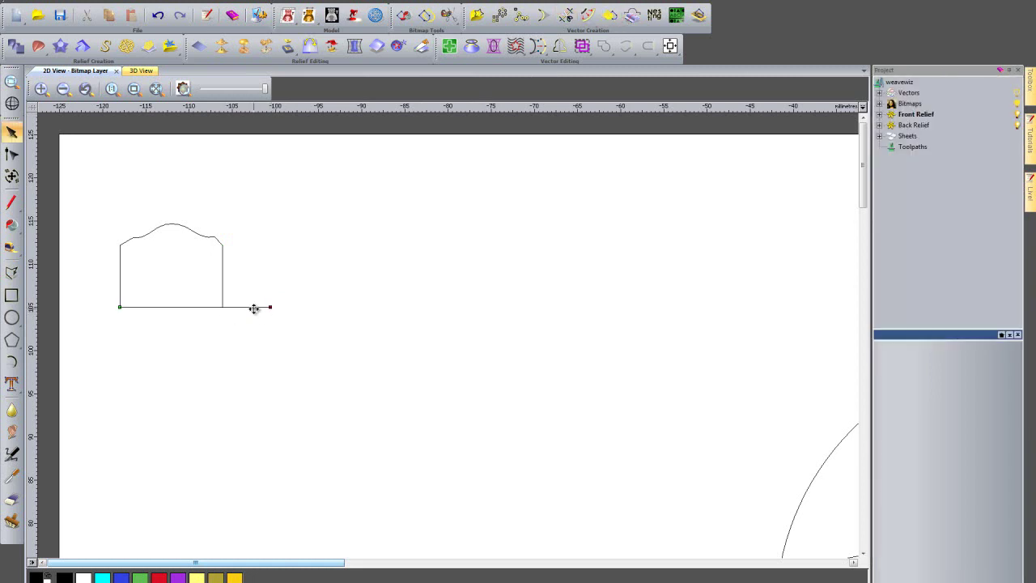
left_click(254, 308)
key("Delete")
- Join the profile curve and its two vertical lines into a single open vector
left_click_drag(105, 212, 226, 360)
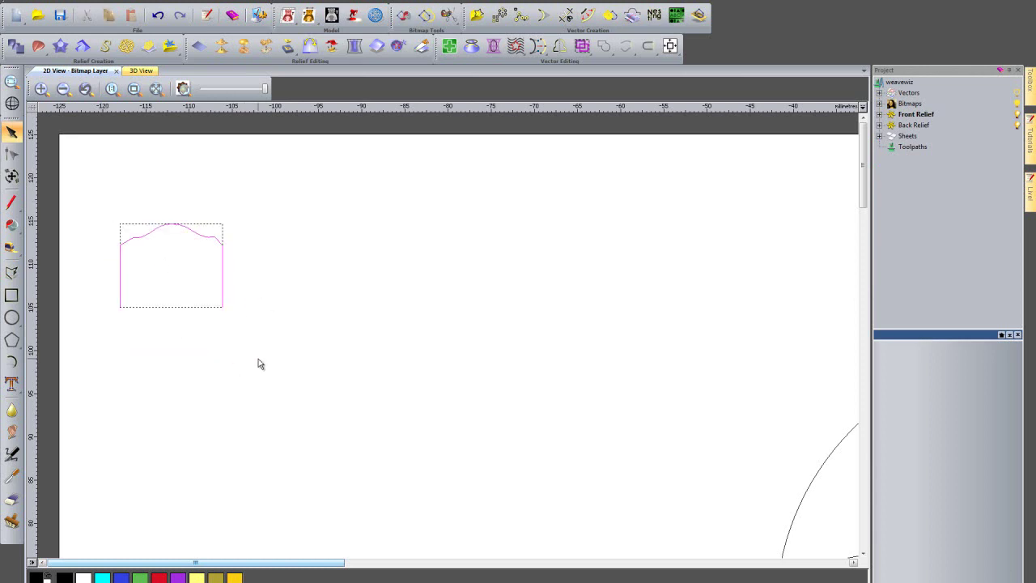
left_click(627, 47)
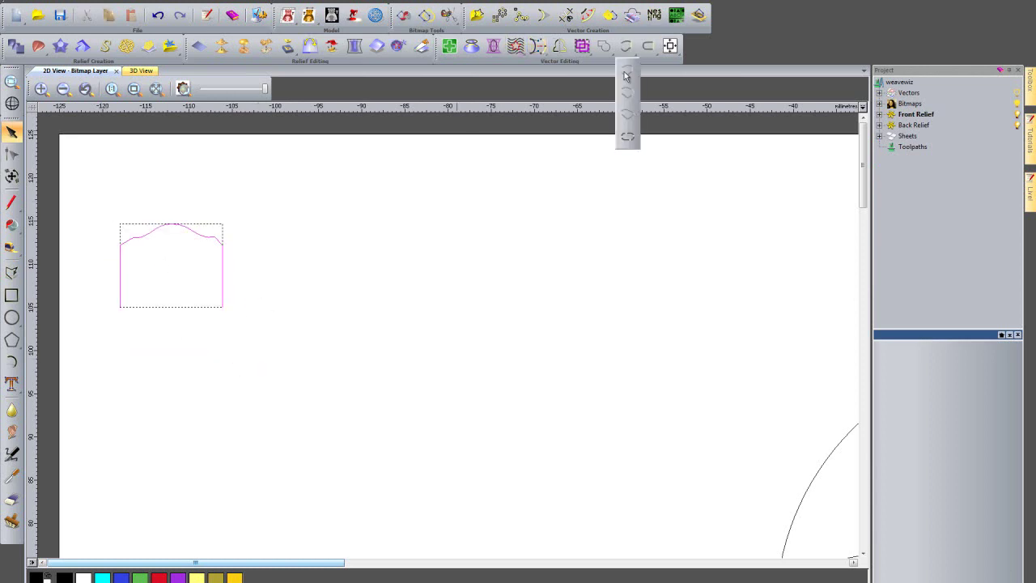
left_click(627, 138)
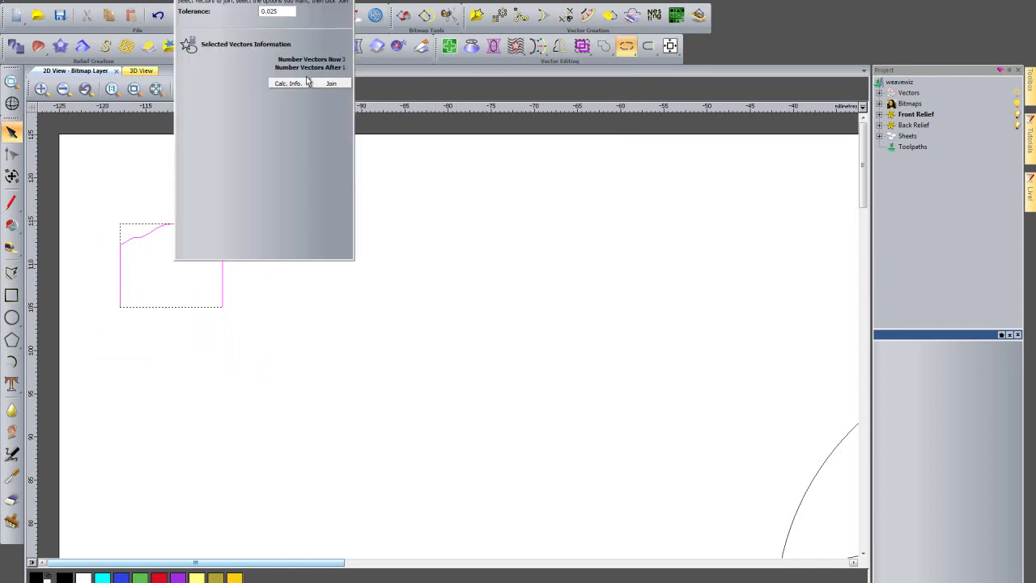
left_click(323, 81)
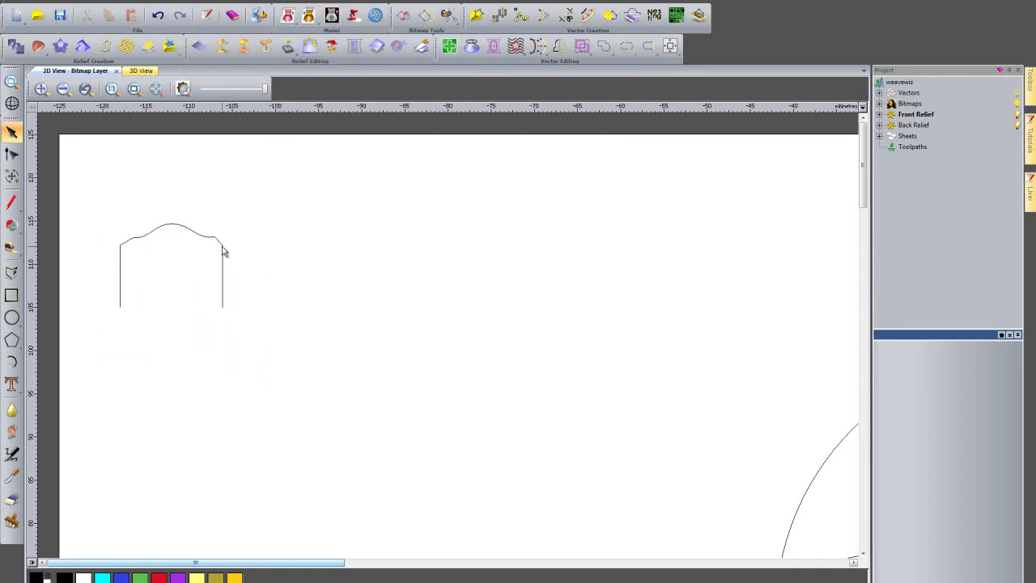
left_click(222, 246)
left_click(286, 273)
- Select the ring-pattern vectors together with the extended profile vector and open the Weave Wizard
scroll(286, 267, "down", 3)
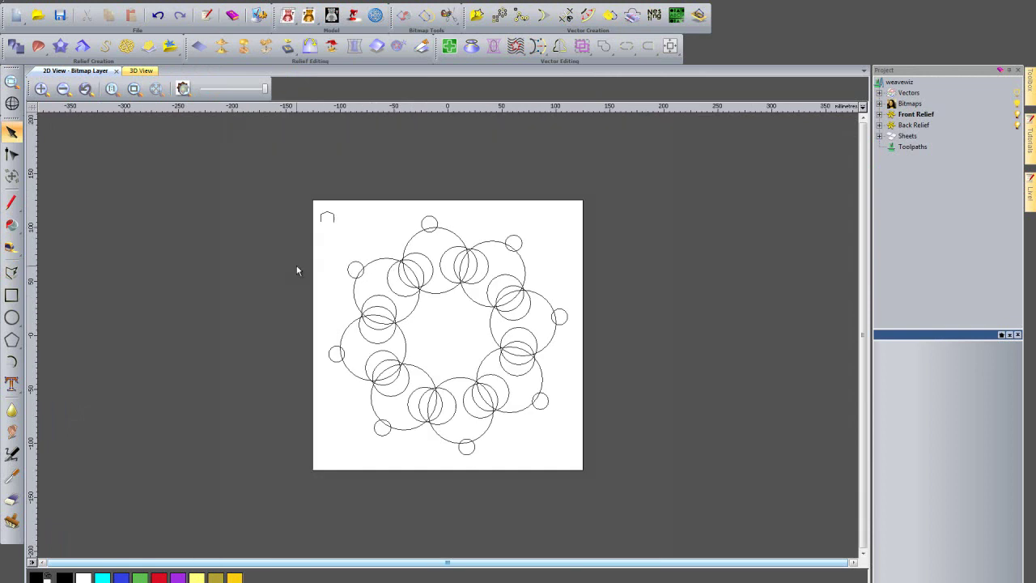
key("ctrl+a")
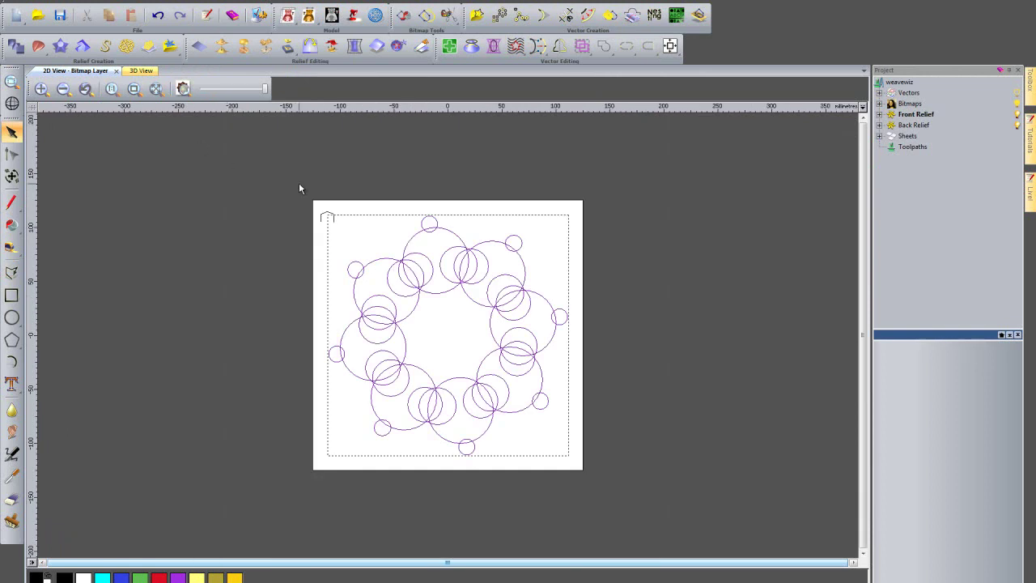
left_click(326, 217, "shift")
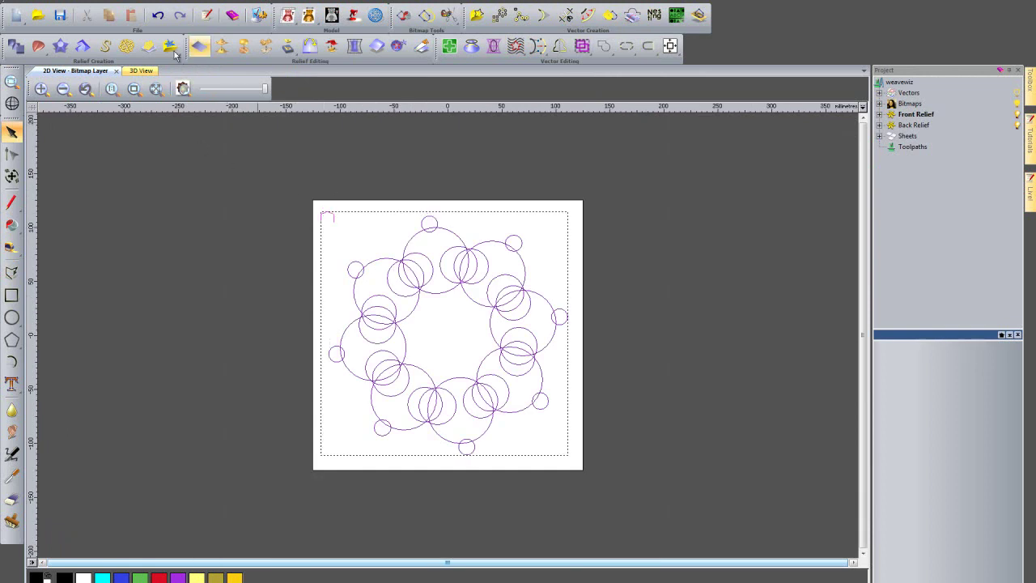
left_click(131, 49)
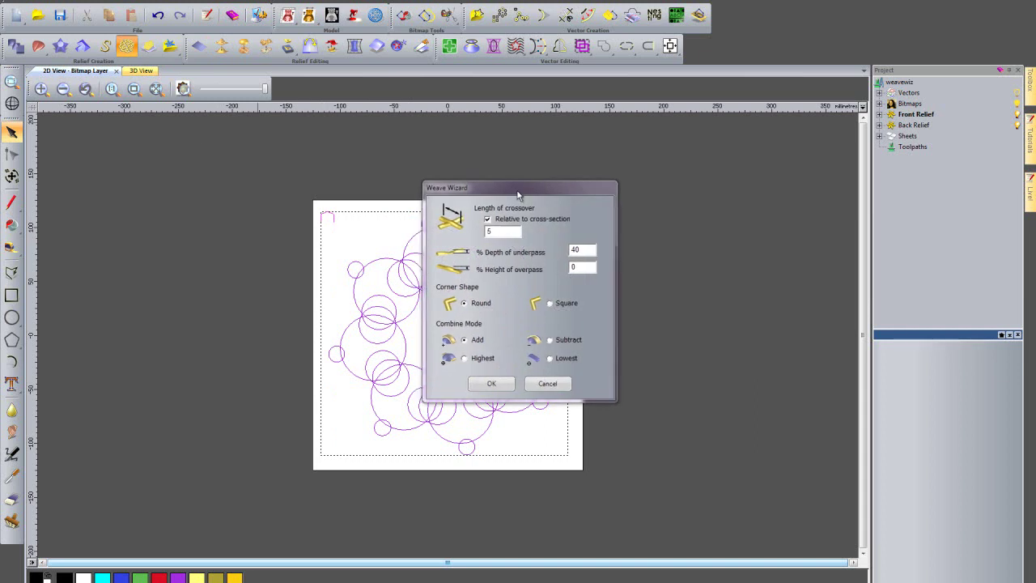
left_click_drag(517, 194, 688, 222)
- Set the underpass depth and overpass height to 75% each and create the weave relief
double_click(746, 278)
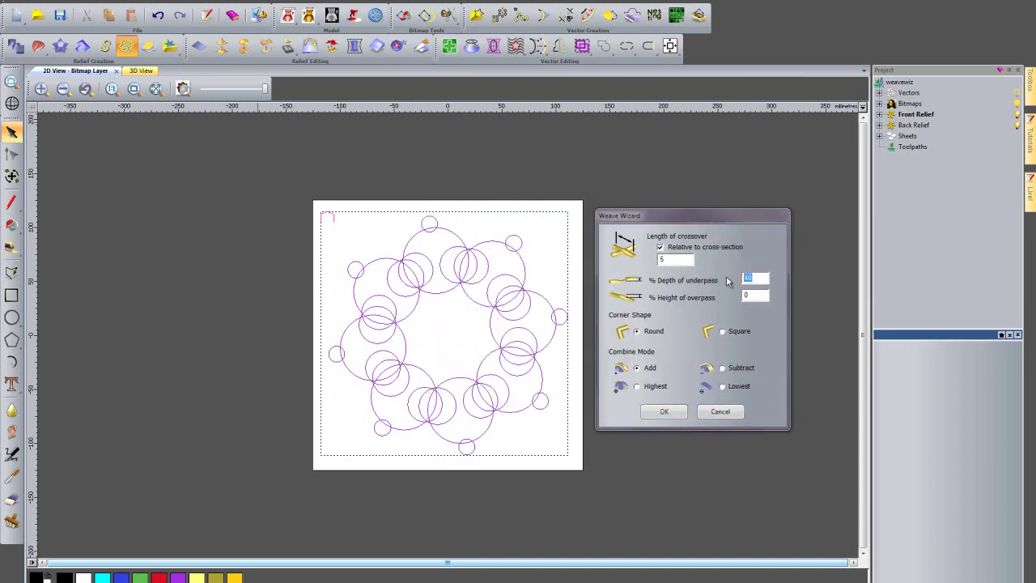
type("75")
double_click(753, 295)
type("75")
left_click(665, 412)
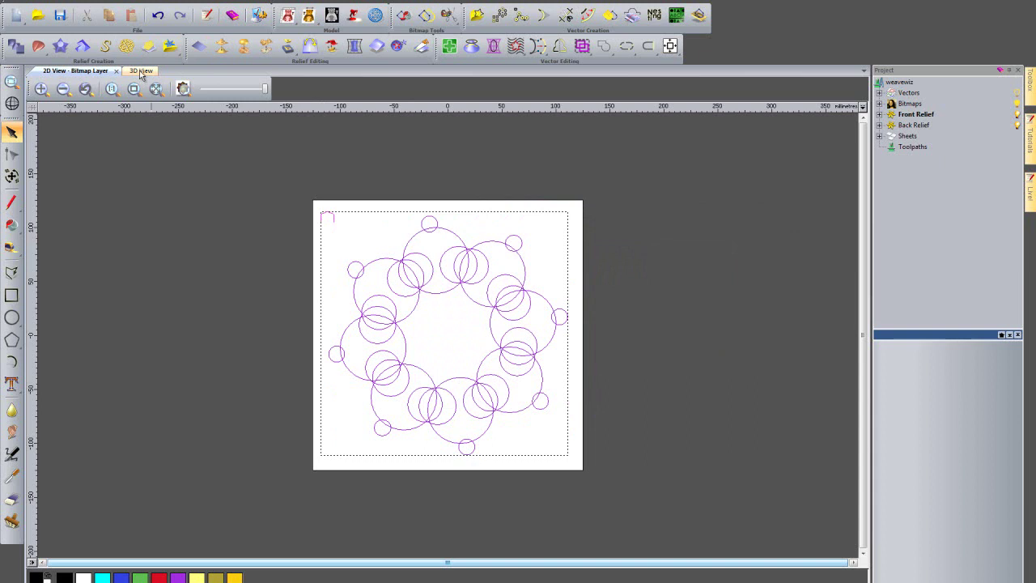
- Examine the weave relief in 3D, first up close at the overlapping rings and small end circles, and as a whole
left_click(141, 71)
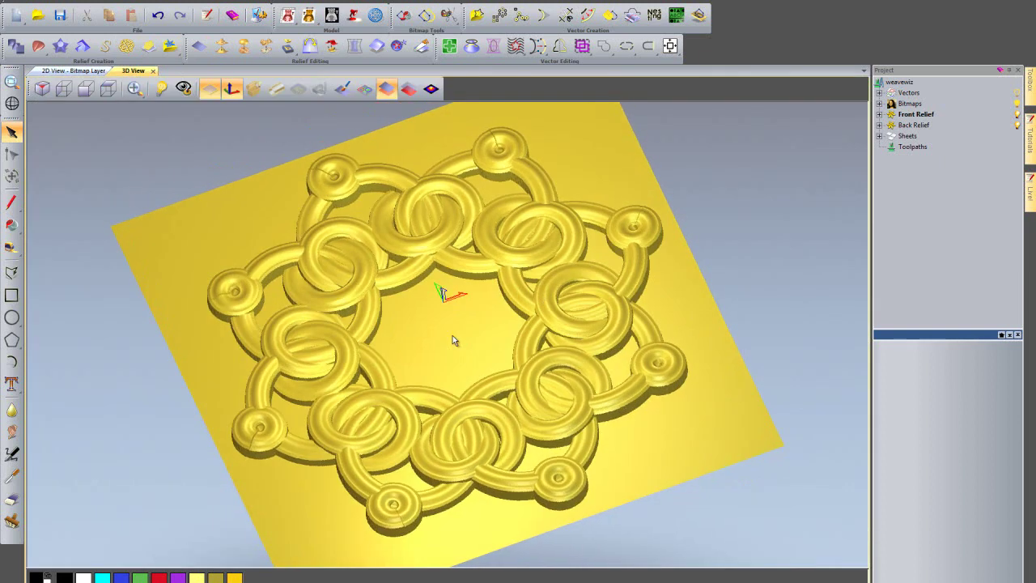
scroll(453, 340, "up", 6)
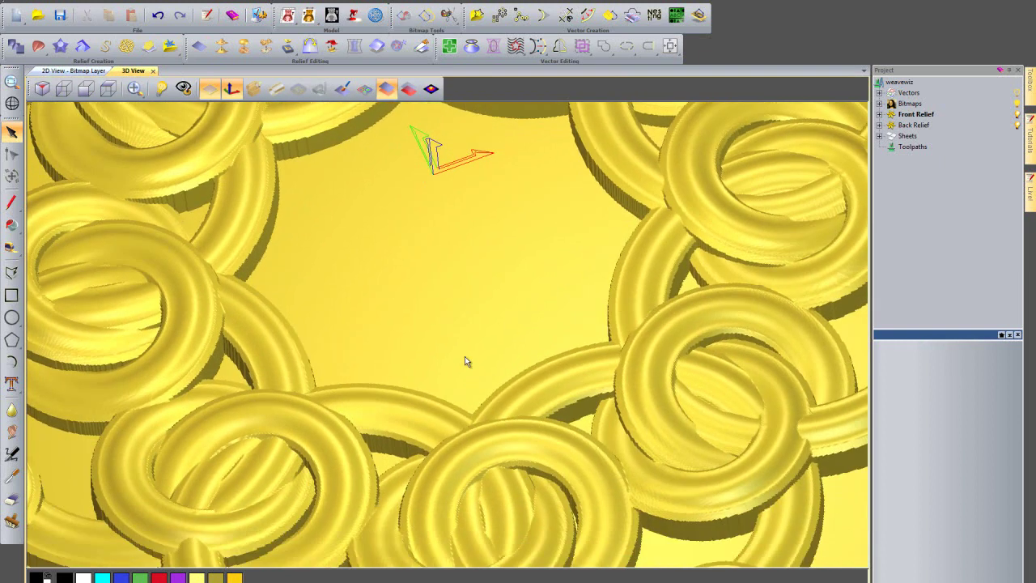
left_click_drag(465, 357, 520, 259)
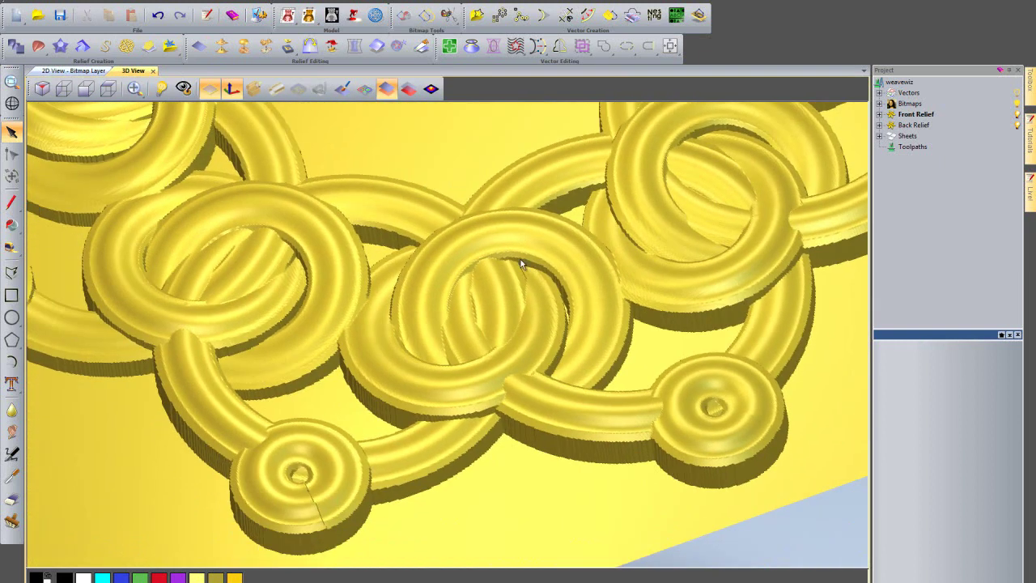
left_click_drag(574, 343, 578, 381)
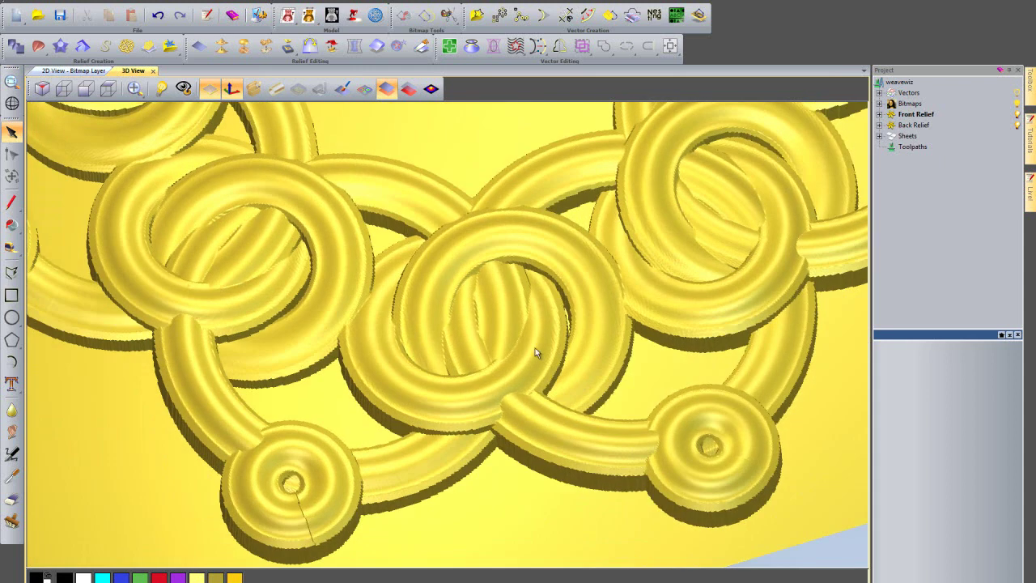
scroll(535, 353, "down", 4)
left_click_drag(536, 348, 538, 403)
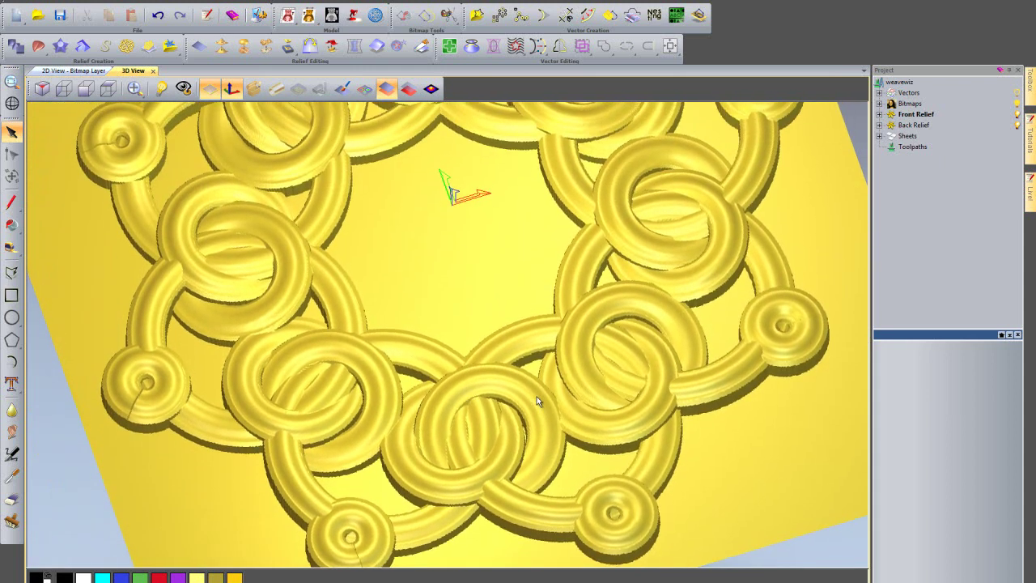
scroll(536, 399, "down", 2)
left_click_drag(473, 299, 483, 339)
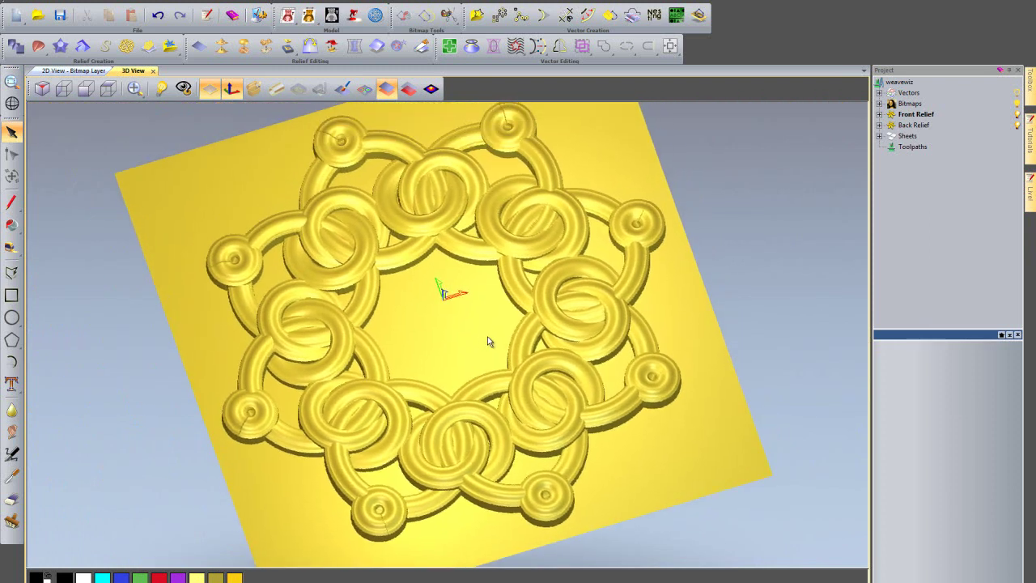
left_click_drag(606, 326, 605, 332)
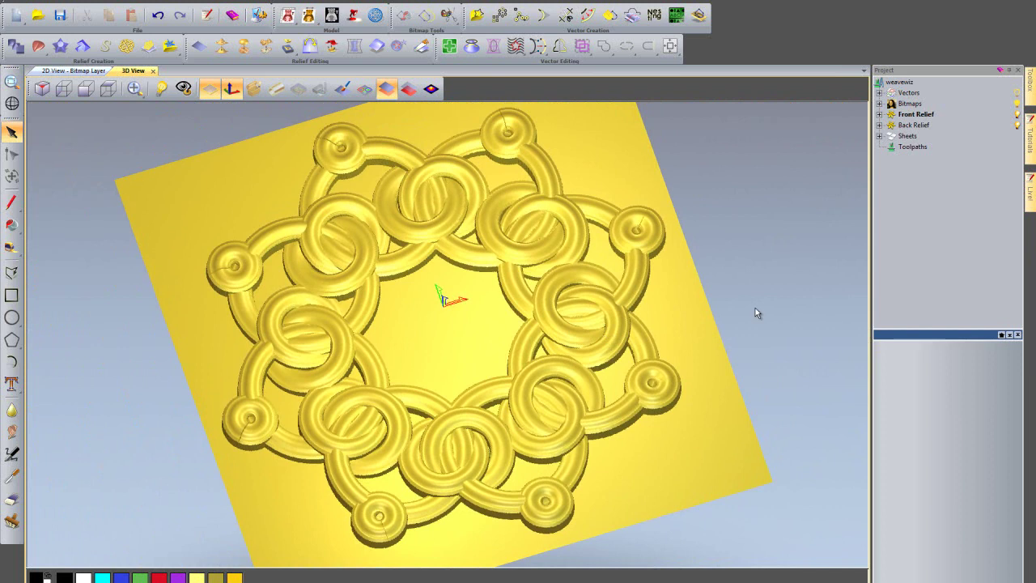